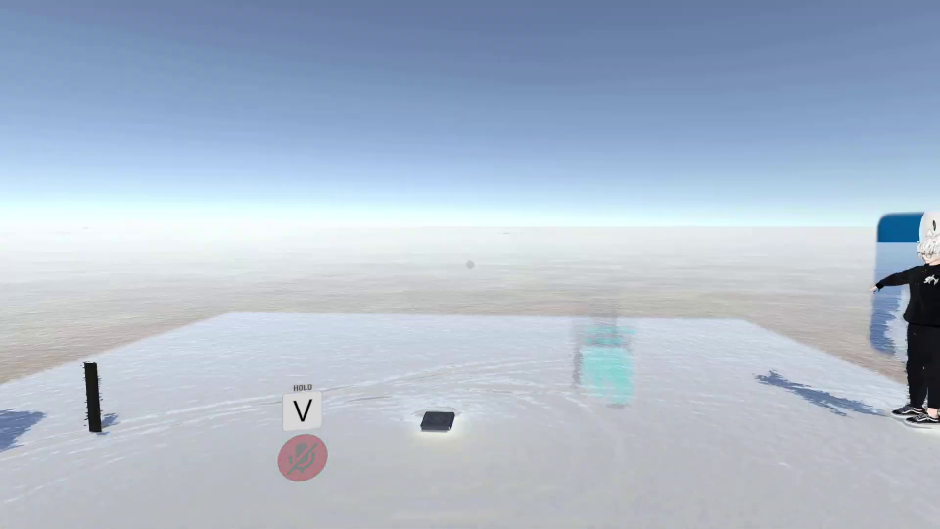
Step: Look down at the rippling floor and around the water in the VRChat test world
key("v")
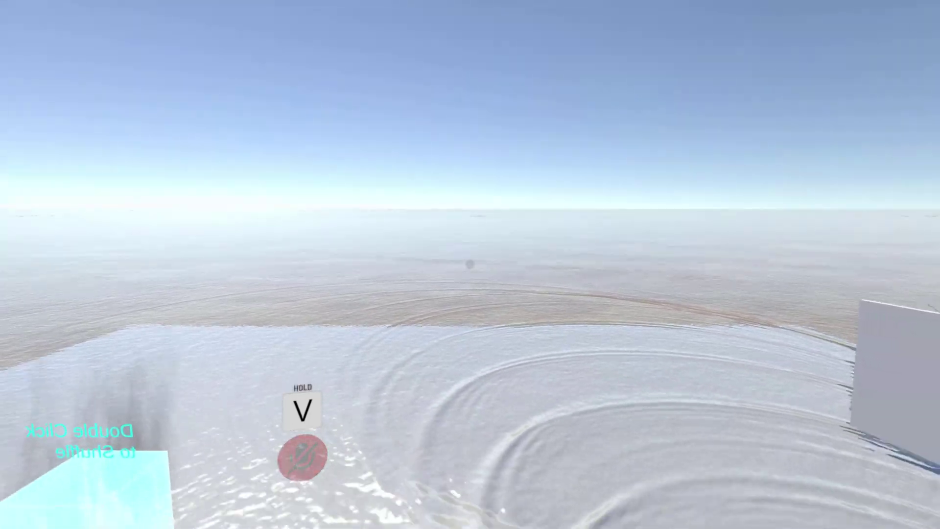
key("v")
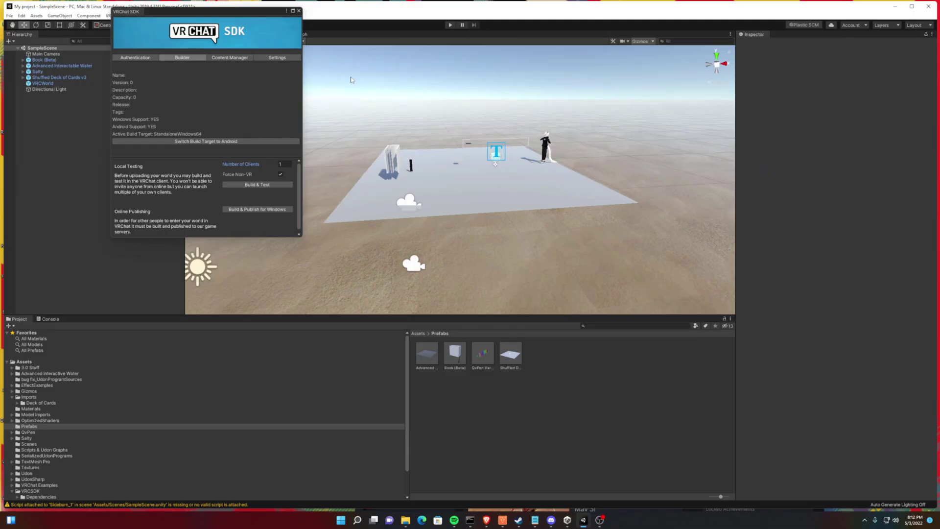
Step: Close the SDK panel, delete Advanced Interactable Water, and centre the plane in view
left_click(299, 11)
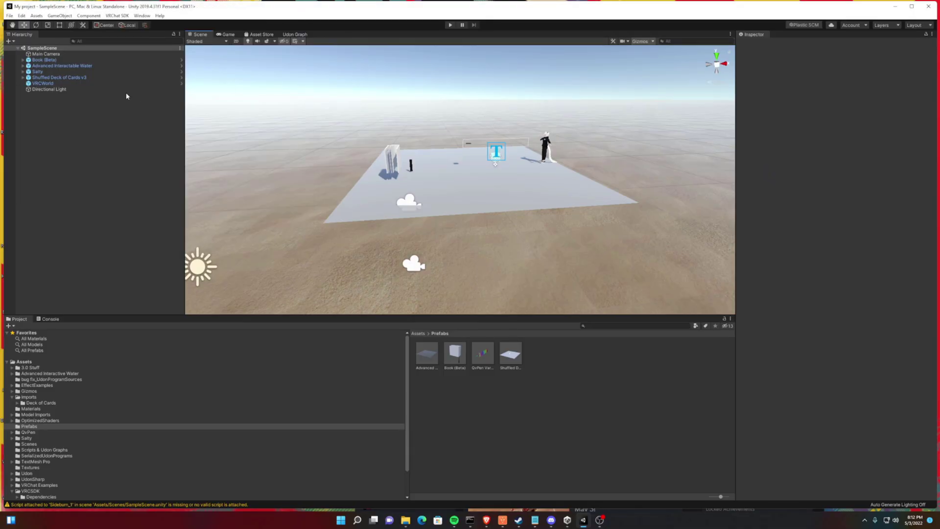
left_click(66, 65)
key("Delete")
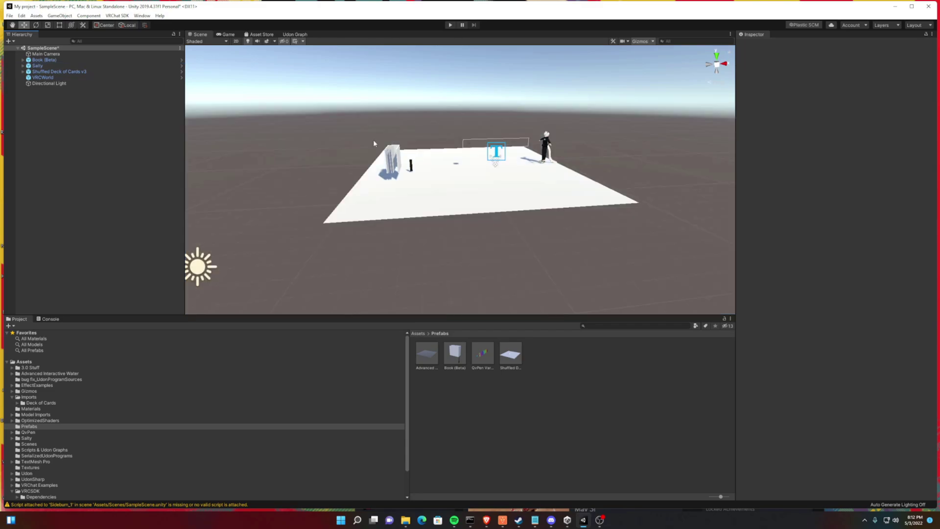
right_click_drag(373, 140, 361, 151)
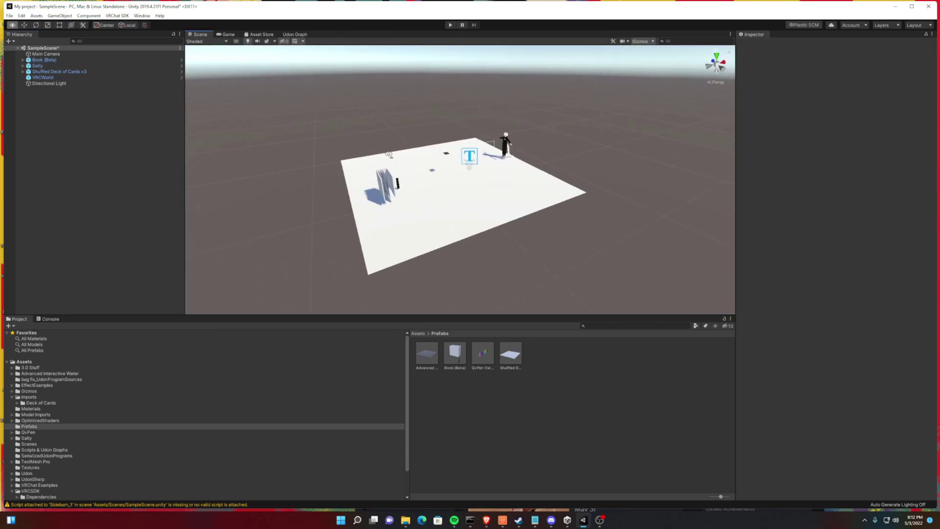
mouse_move(360, 151)
right_mouse_down()
mouse_move(122, 134)
mouse_move(353, 139)
right_mouse_up()
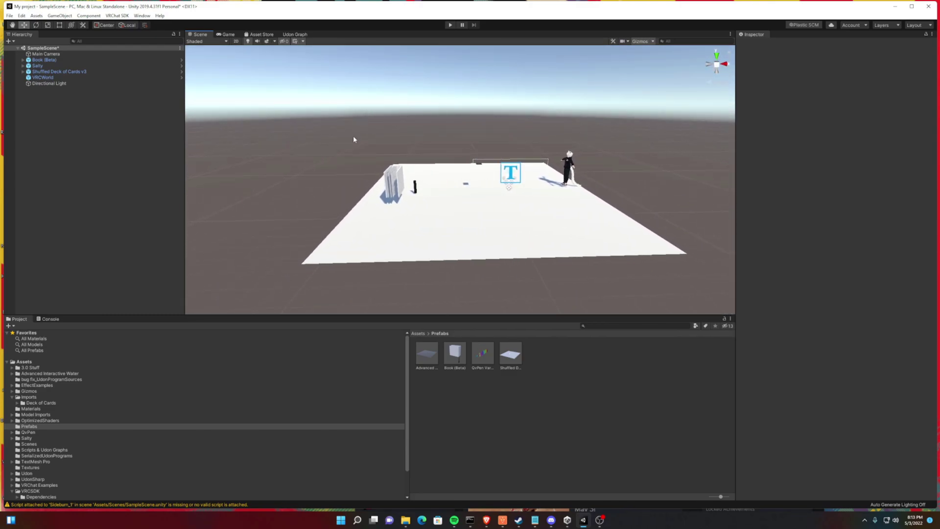
scroll(354, 139, "up", 3)
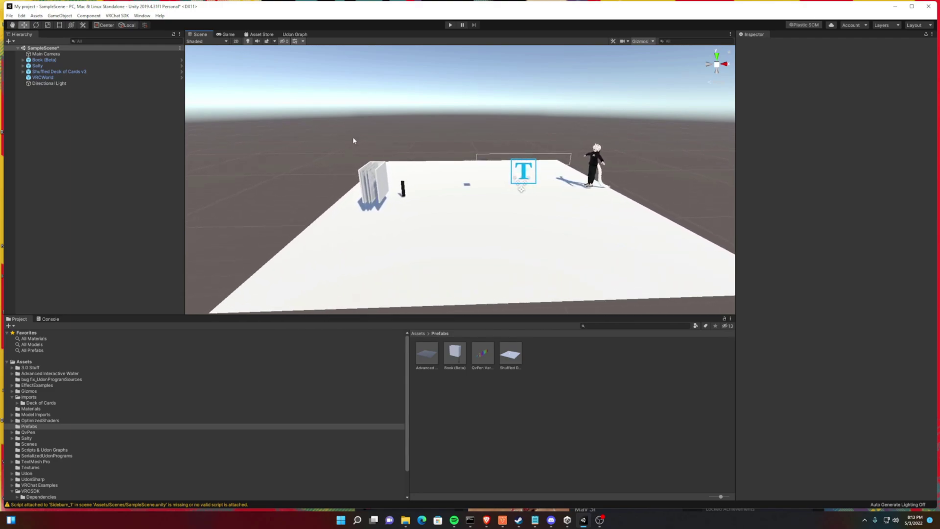
mouse_move(405, 520)
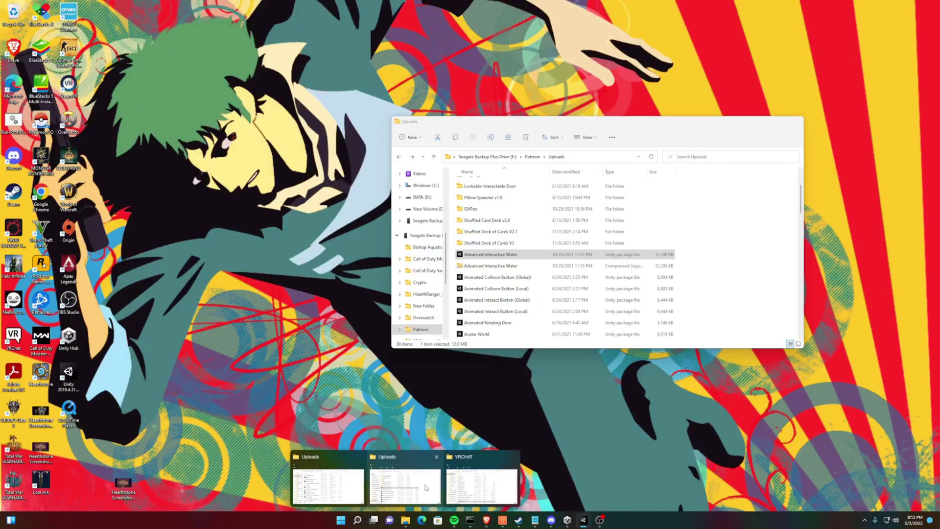
Step: Place the Advanced Interactable Water prefab in the scene and raise it to Y 4.175
left_click(423, 488)
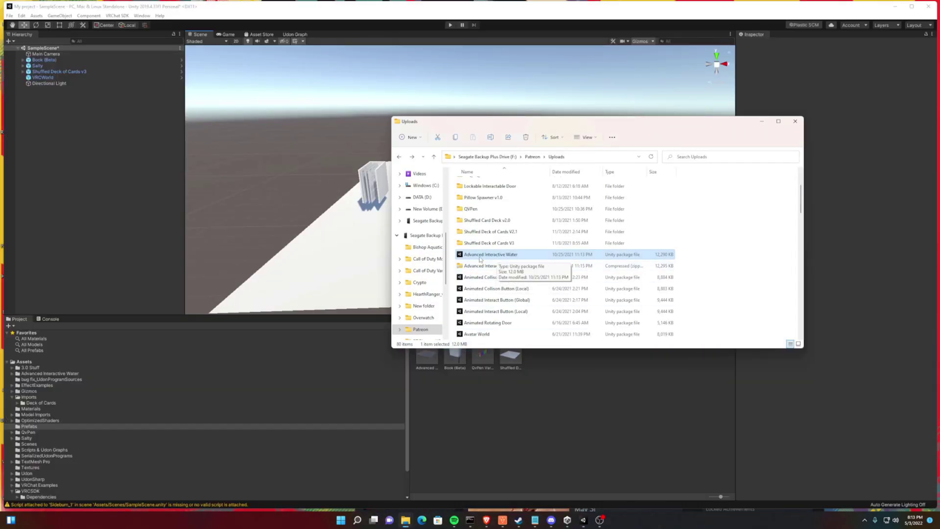
left_click(237, 213)
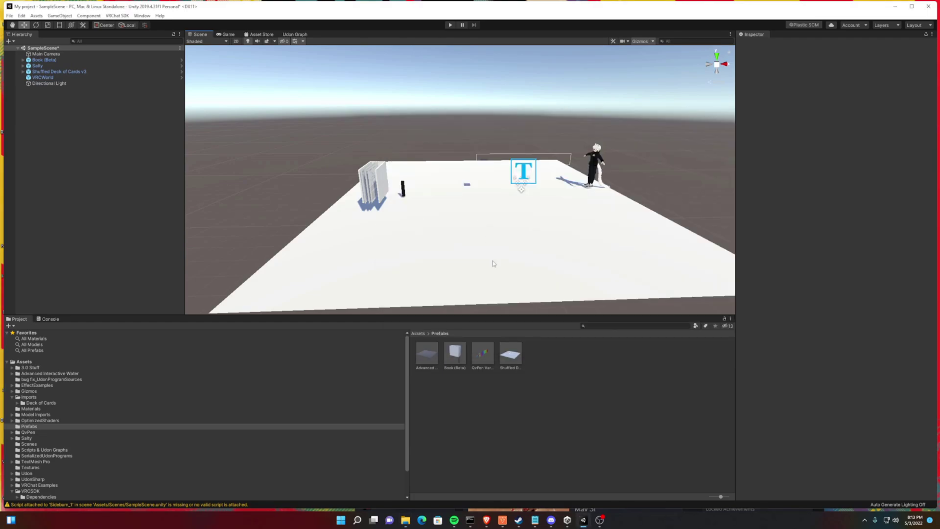
left_click_drag(435, 359, 456, 152)
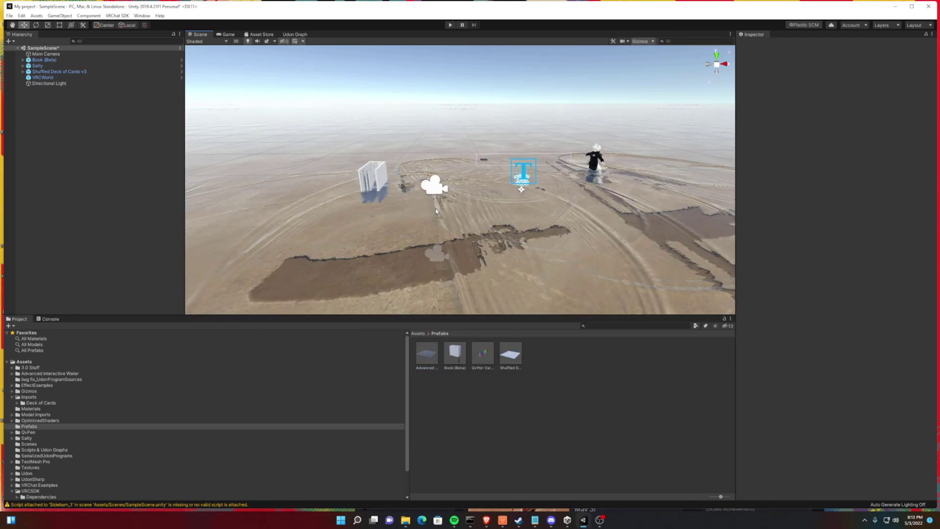
left_click_drag(456, 152, 452, 236)
left_click_drag(453, 196, 438, 174)
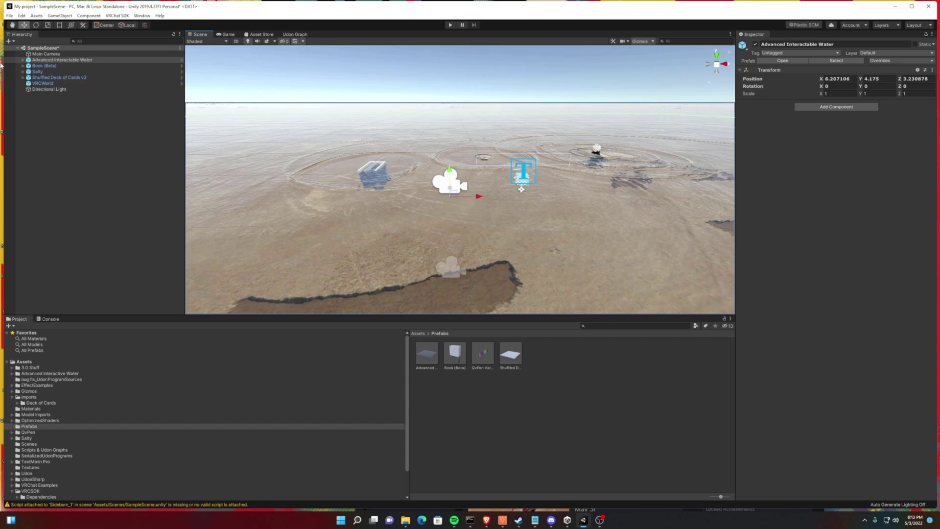
Step: Expand the water object and inspect SandsSimulator and the Configs(DON'T ACTIVE!!!) object
left_click(24, 60)
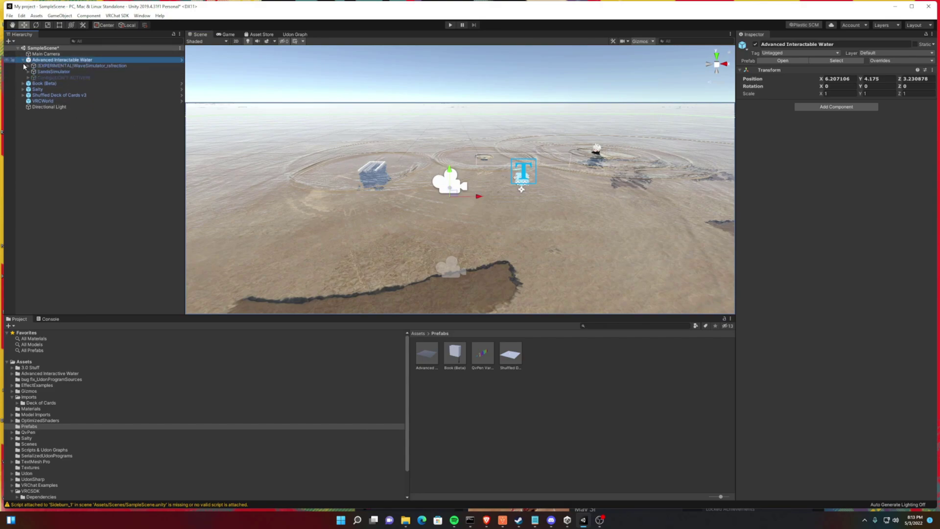
left_click(88, 66)
left_click(83, 71)
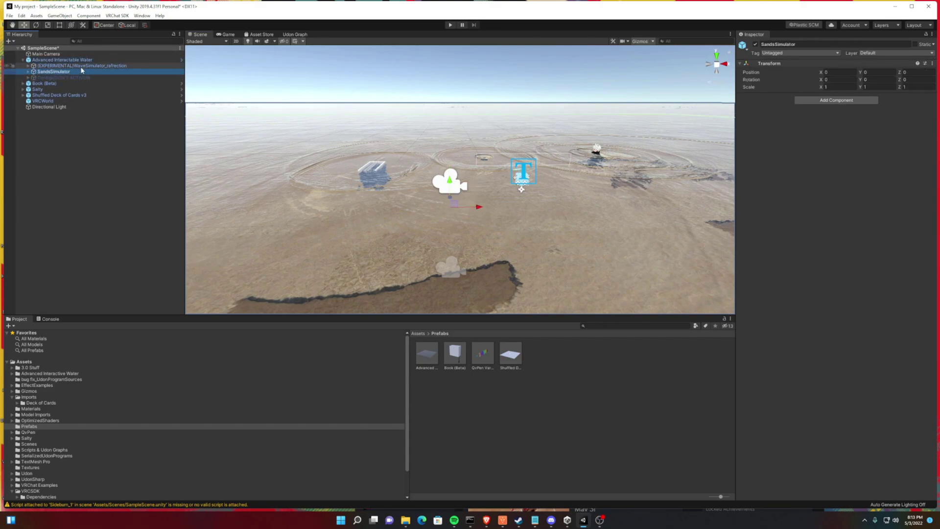
left_click(81, 65)
left_click(78, 71)
left_click(68, 78)
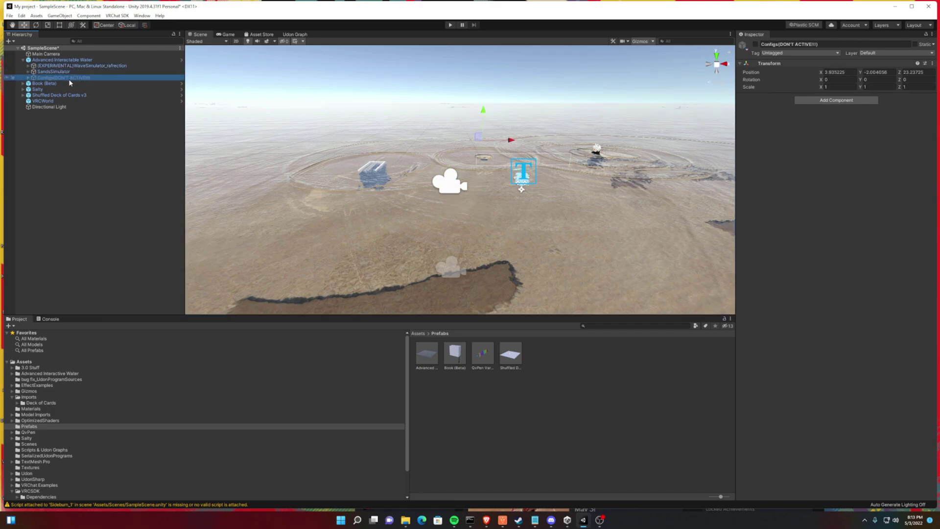
left_click(28, 71)
left_click(28, 66)
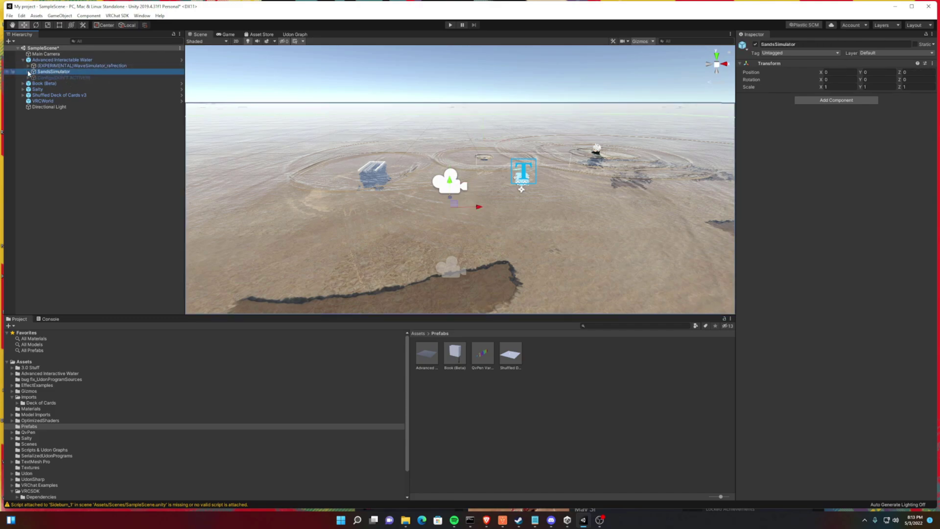
Step: Inspect SandsSimulator's SimulatedSand surface and Sand tiles, then reselect SandsSimulator
left_click(28, 71)
left_click(55, 77)
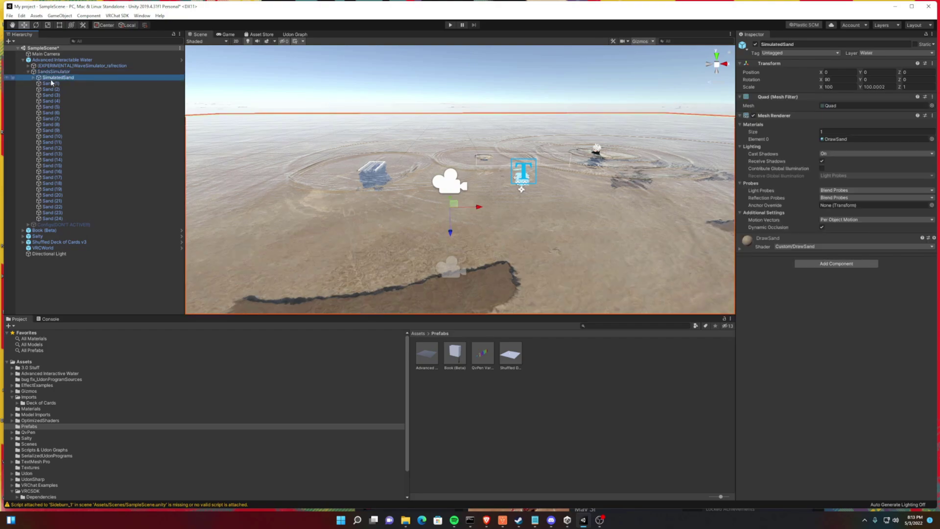
left_click(53, 89)
left_click(55, 95)
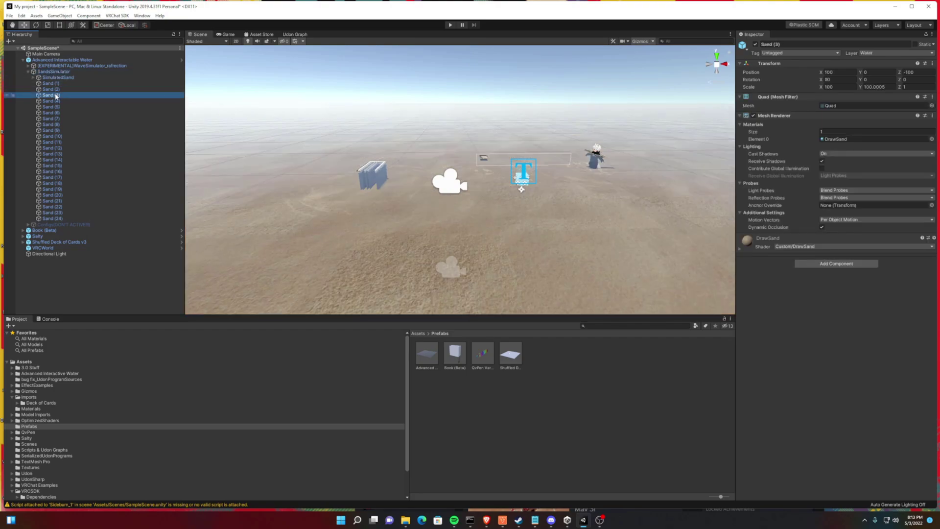
left_click(53, 89)
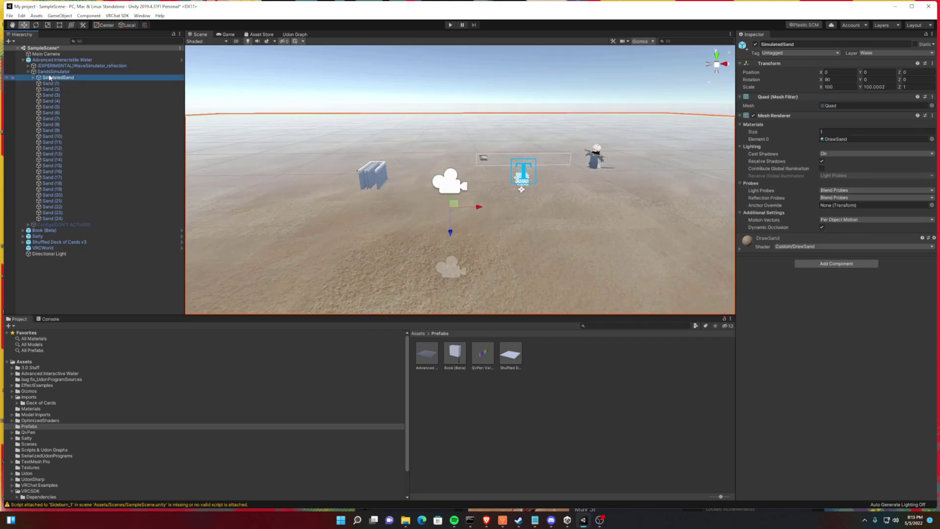
left_click(50, 72)
Step: Toggle SandsSimulator and the wave simulator off and back on to compare the water
left_click(756, 45)
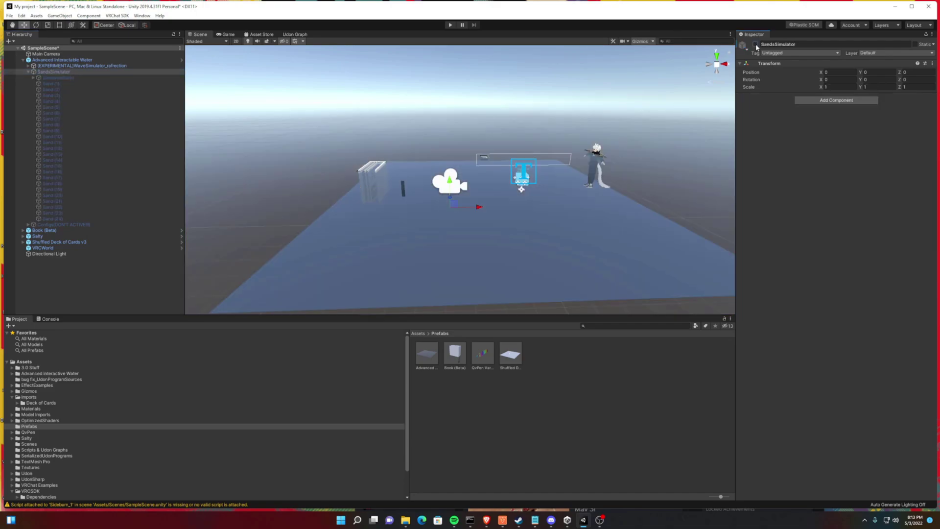
right_click_drag(587, 110, 595, 100)
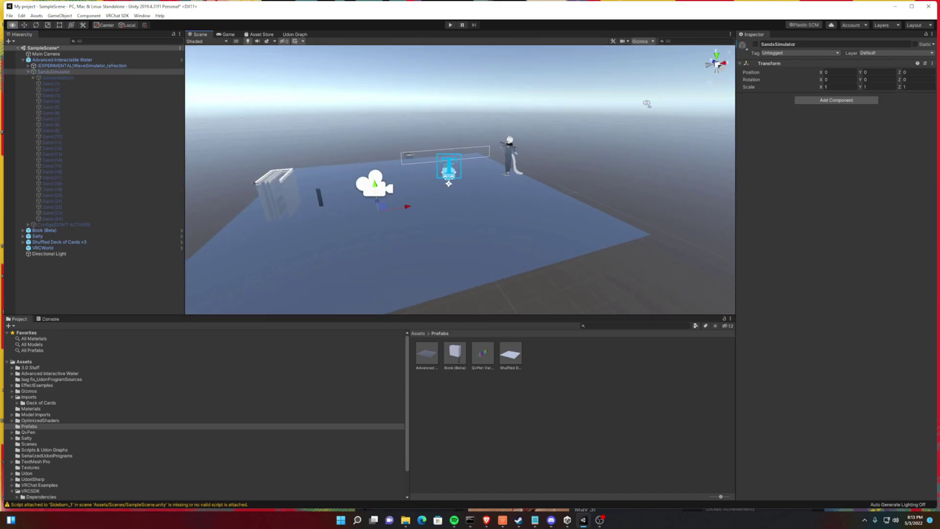
left_click(755, 45)
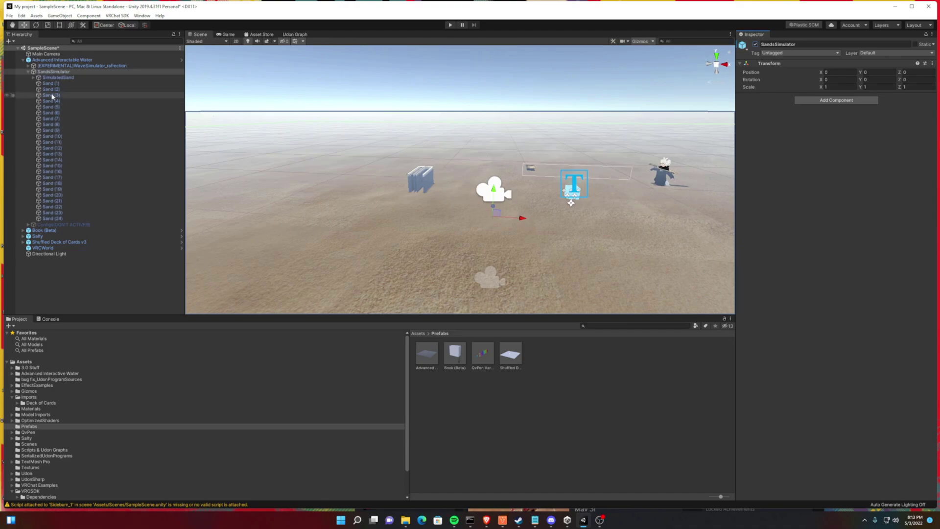
left_click(52, 66)
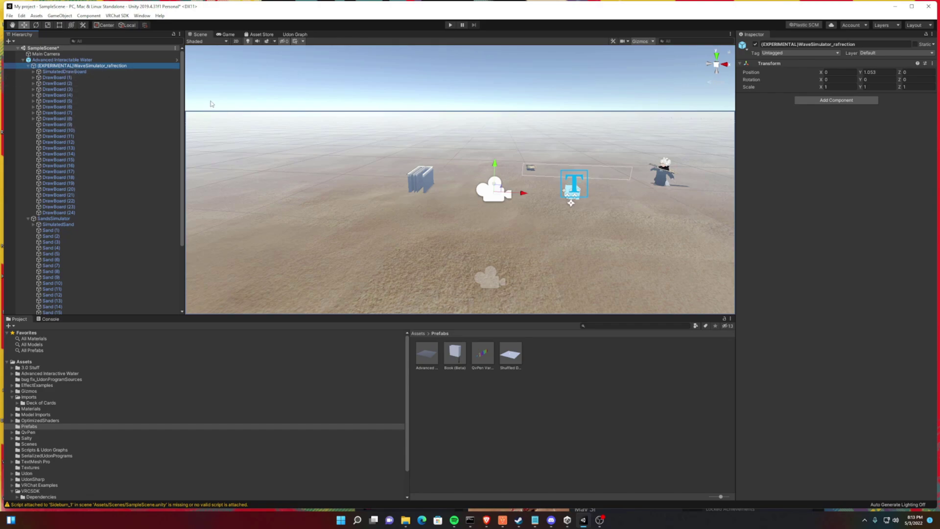
left_click(755, 44)
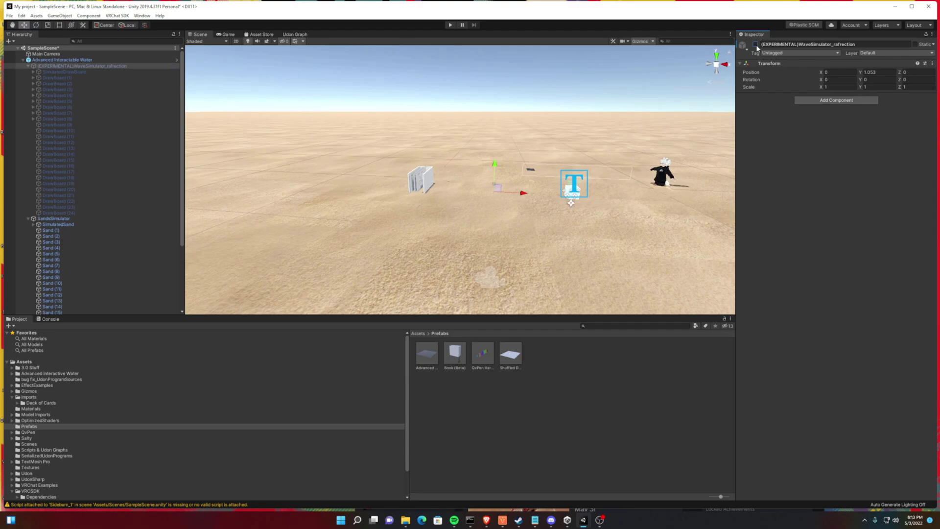
left_click(755, 44)
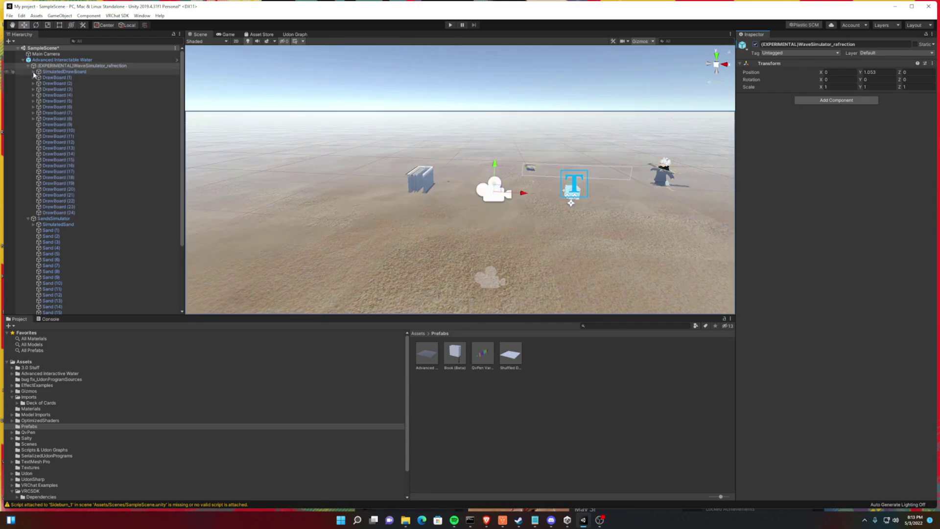
Step: Collapse the simulator objects and pull the view back over the whole scene
left_click(33, 66)
left_click(34, 71)
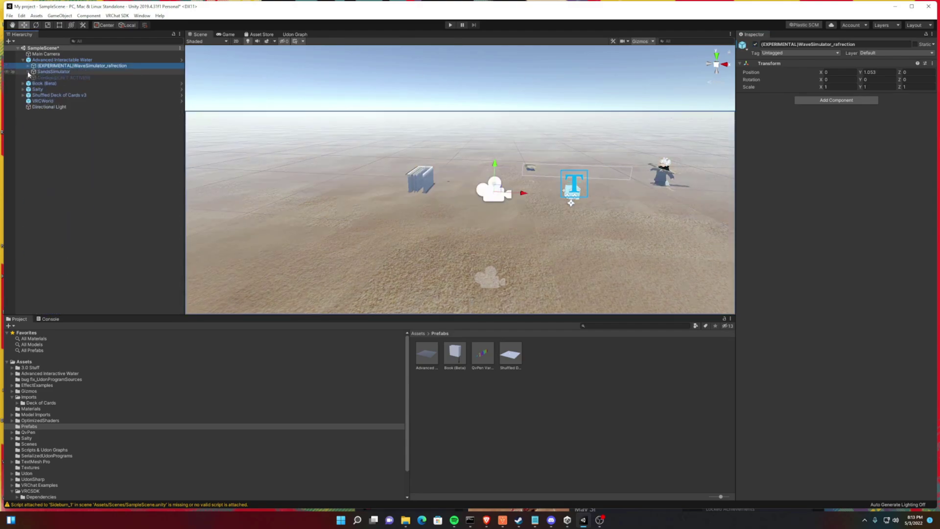
mouse_move(375, 117)
left_mouse_down("alt")
mouse_move(352, 113)
mouse_move(600, 125)
left_mouse_up("alt")
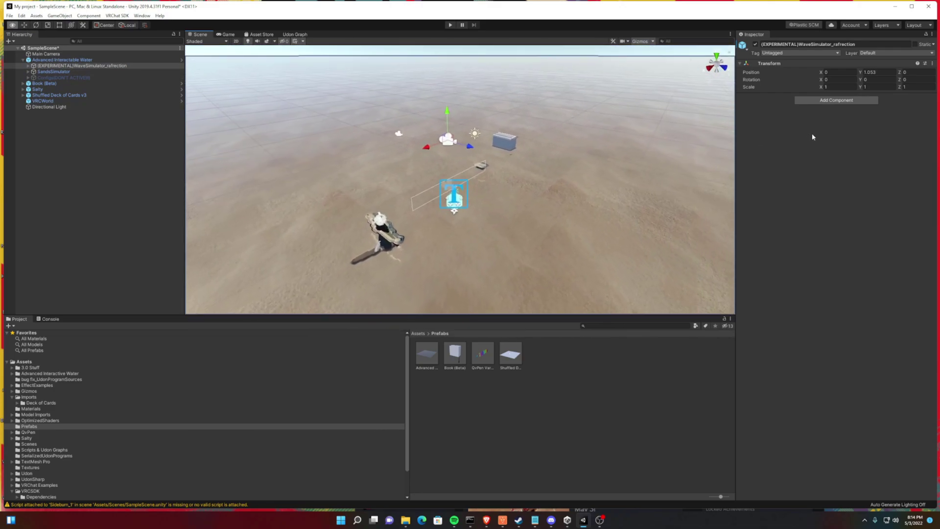
mouse_move(600, 124)
left_mouse_down("alt")
mouse_move(816, 119)
mouse_move(841, 136)
left_mouse_up("alt")
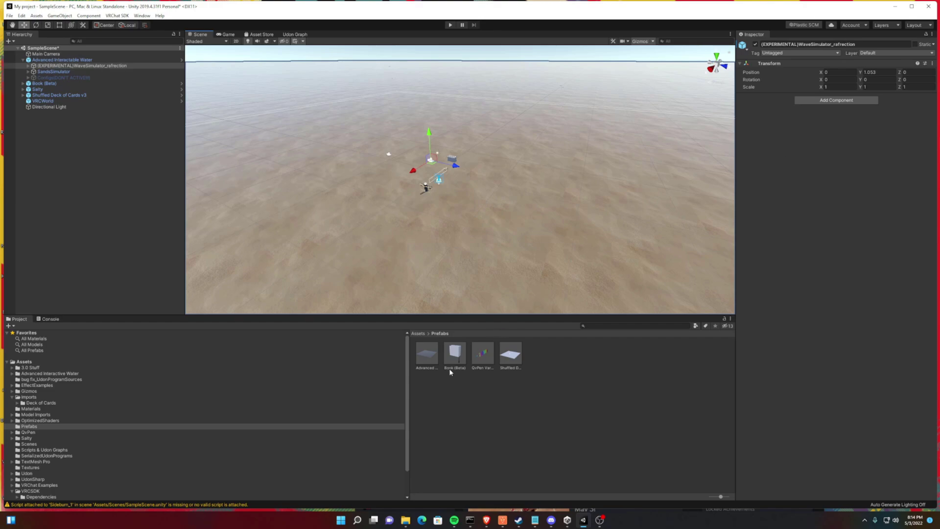
left_click(600, 519)
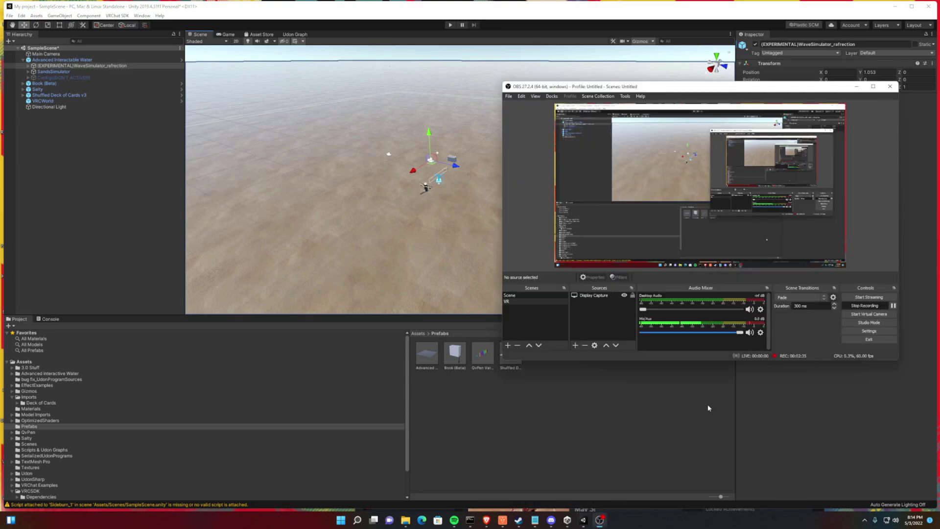
left_click(365, 226)
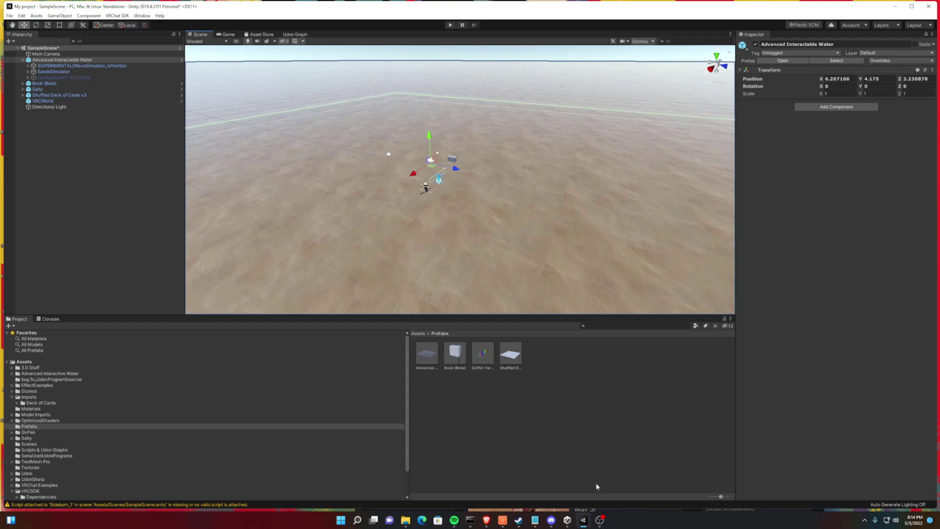
left_click(600, 520)
Step: Bring OBS forward, then the browser with the InteractiveWater BOOTH page
left_click(893, 306)
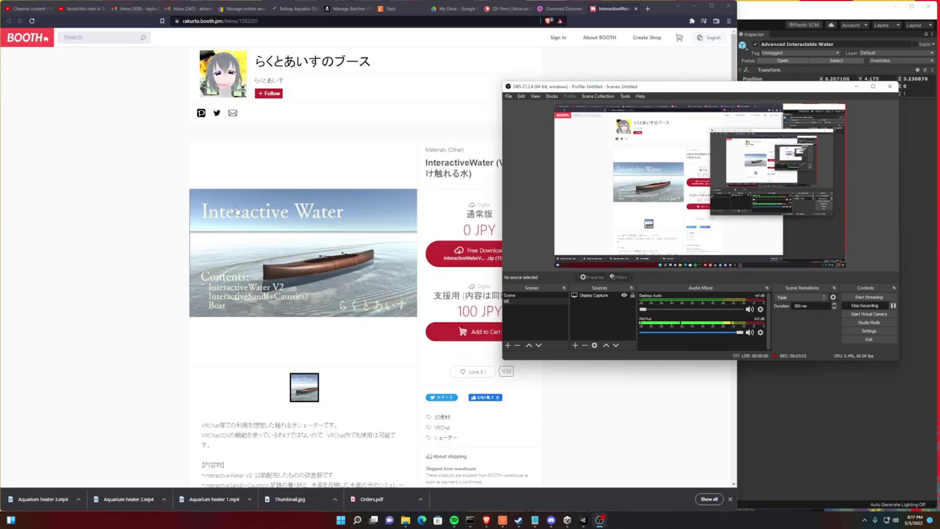
left_click(137, 192)
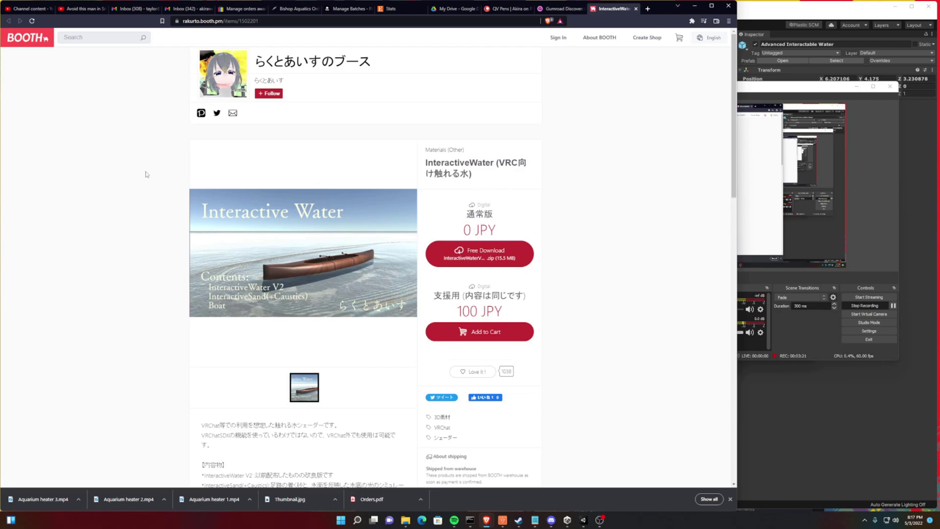
scroll(145, 175, "down", 1)
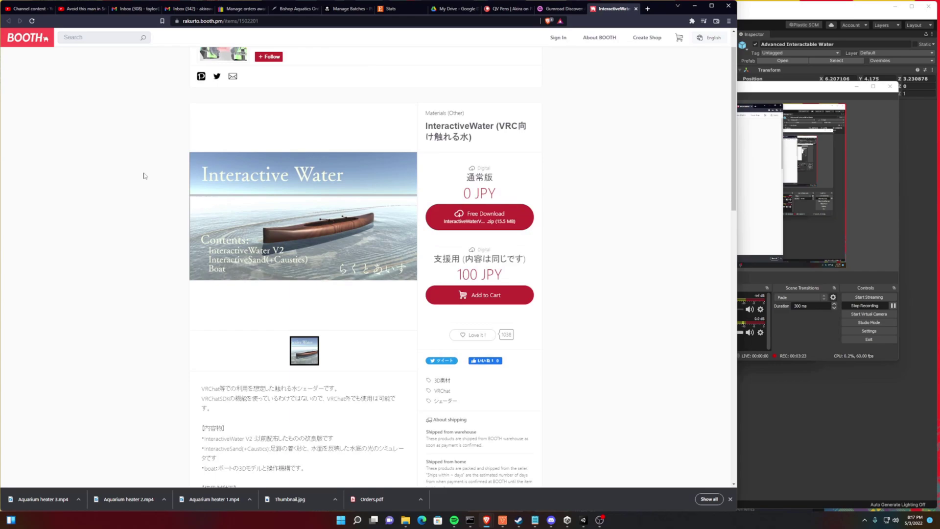
scroll(144, 175, "down", 4)
scroll(144, 175, "down", 1)
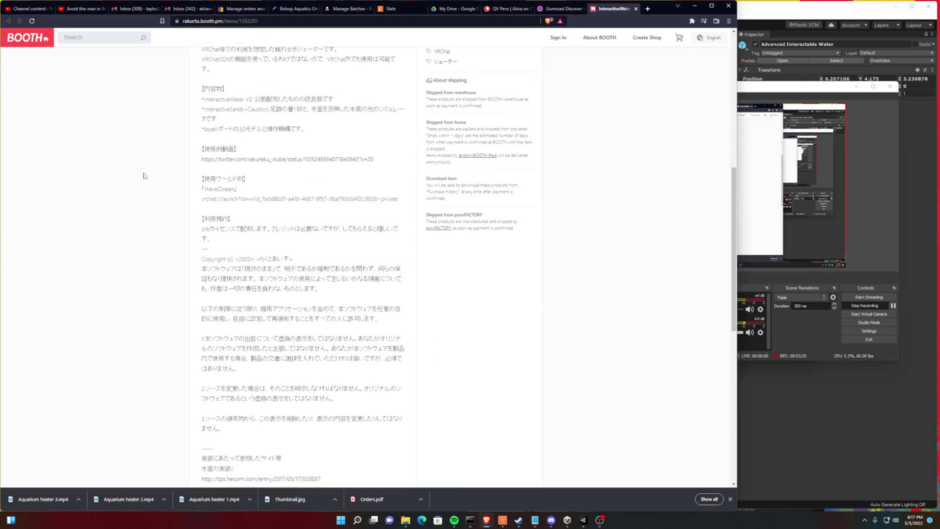
scroll(145, 175, "down", 5)
scroll(144, 174, "up", 4)
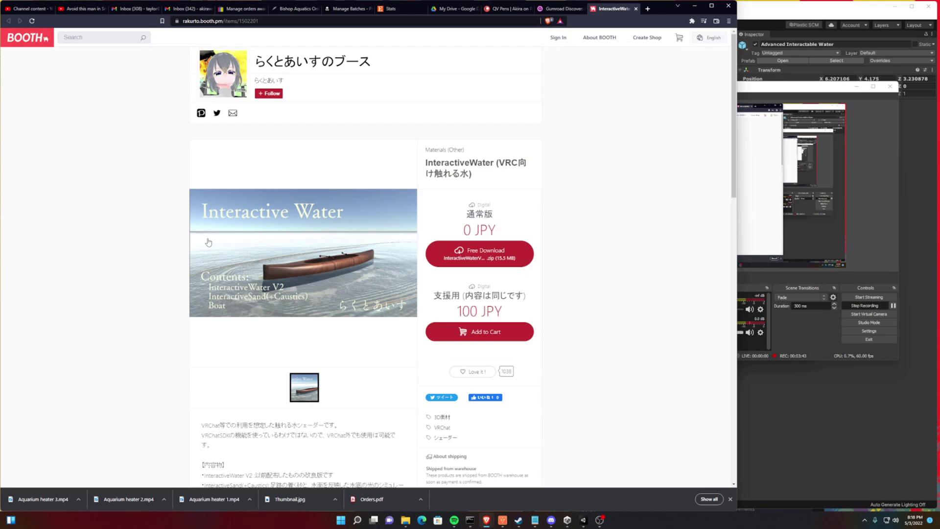
scroll(209, 242, "down", 2)
scroll(209, 242, "down", 2)
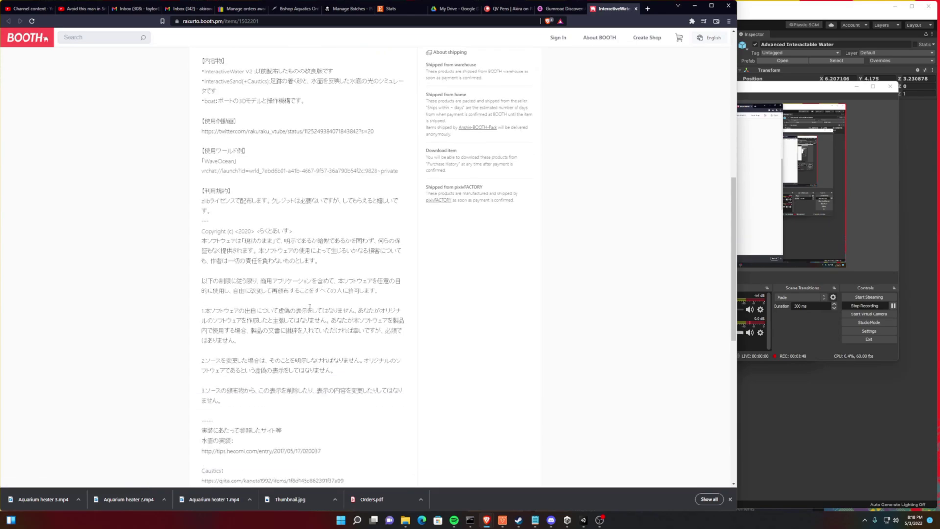
scroll(309, 307, "down", 2)
scroll(309, 307, "up", 5)
scroll(310, 310, "up", 4)
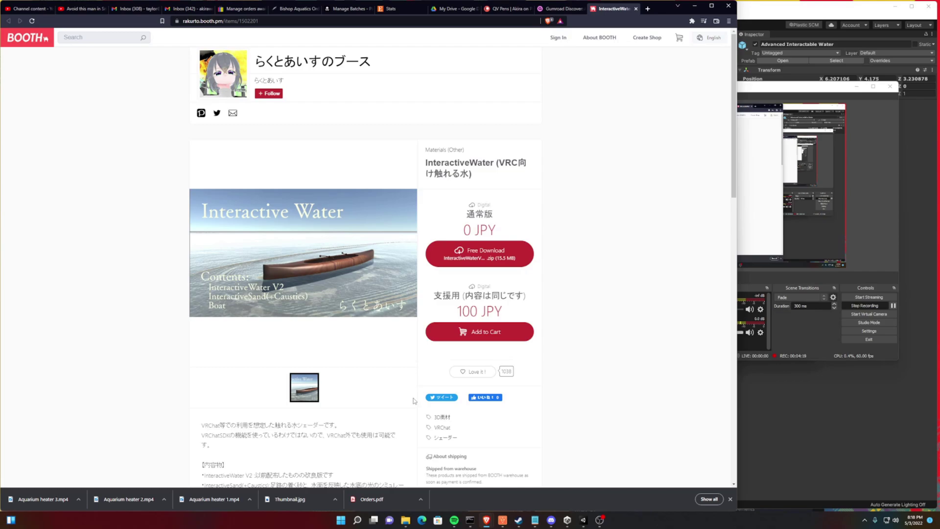
Step: Minimize the browser, refocus Unity, and turn the view across the sand plane
left_click(693, 6)
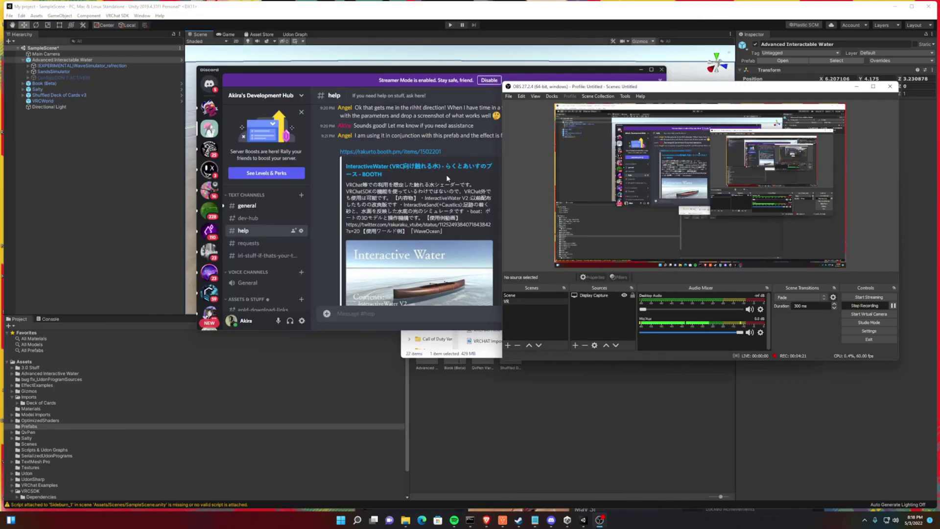
left_click(330, 392)
mouse_move(515, 147)
right_mouse_down()
mouse_move(667, 144)
mouse_move(556, 125)
right_mouse_up()
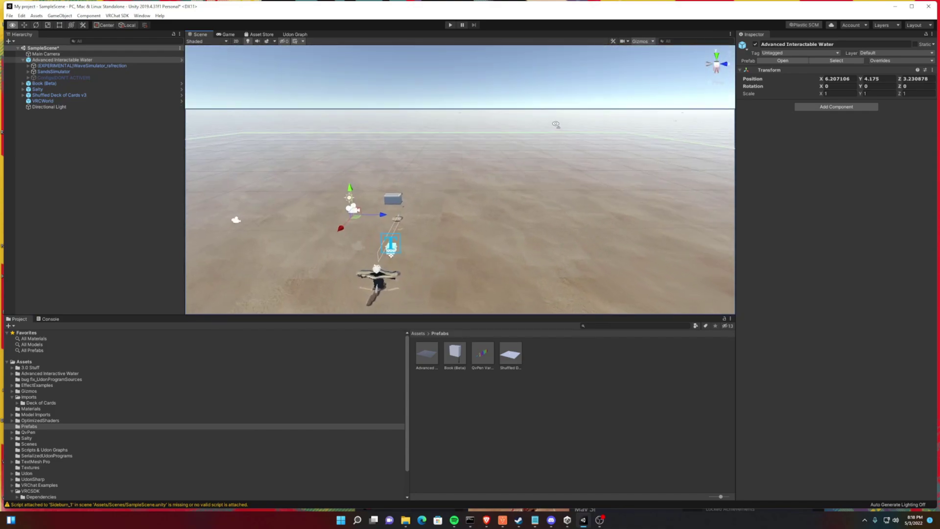
right_click_drag(556, 125, 738, 129)
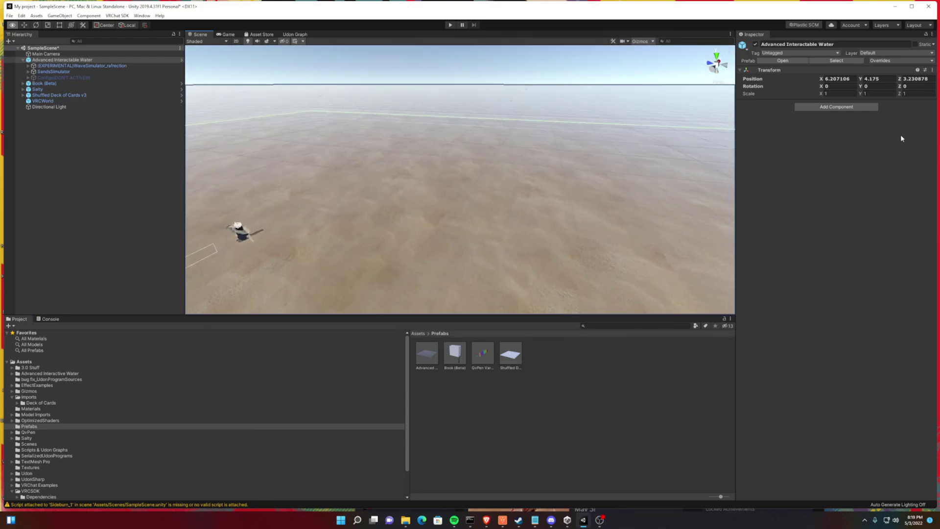
mouse_move(901, 138)
right_mouse_down()
mouse_move(928, 129)
mouse_move(762, 133)
right_mouse_up()
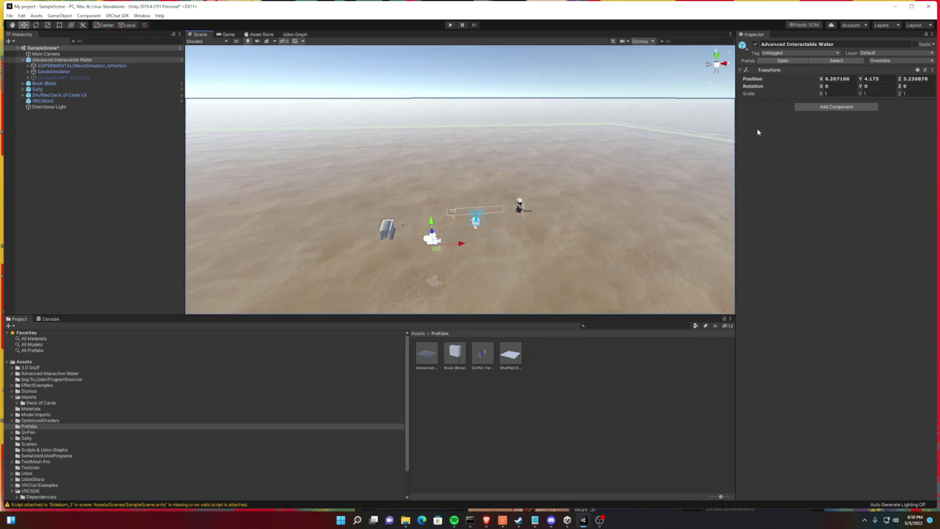